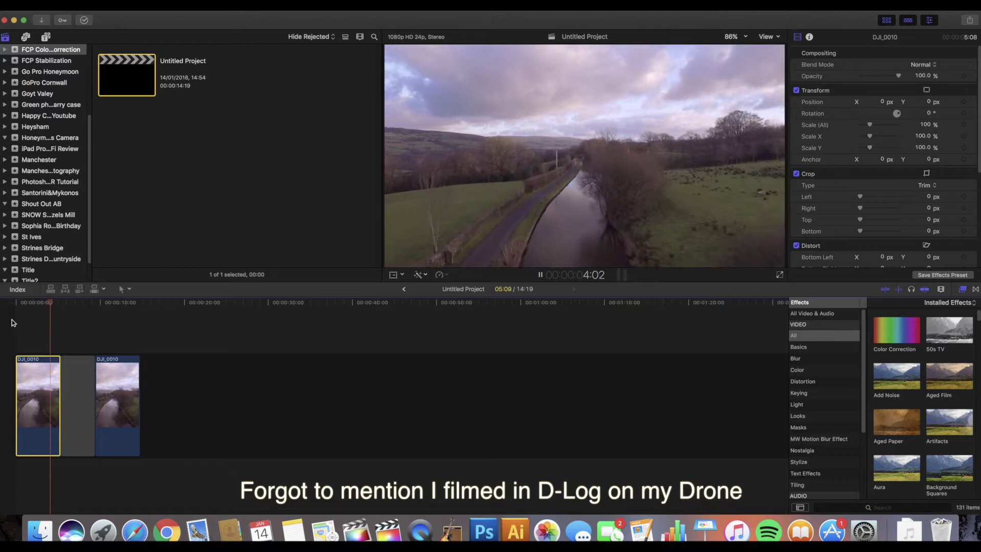
# Step: Stop playback of the ungraded DJI_0010 drone clip in the viewer
pyautogui.press('space')
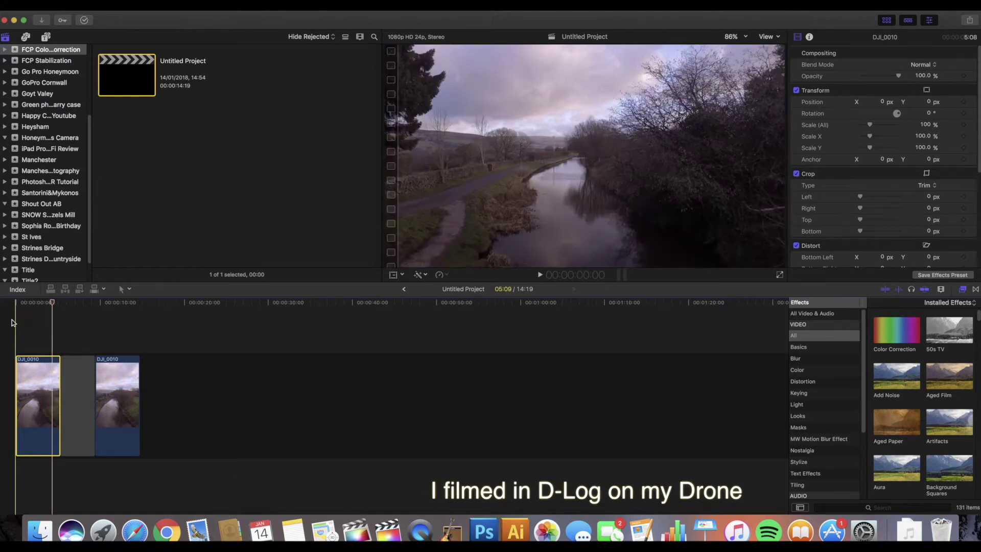
# Step: Apply the Color Correction effect from the Effects browser to the first DJI_0010 clip
pyautogui.click(33, 336)
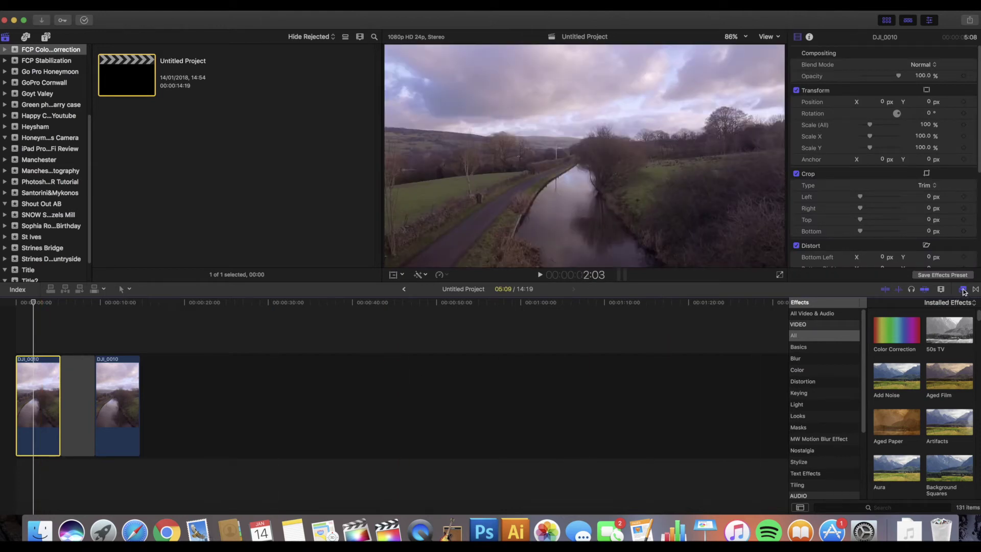
pyautogui.click(901, 335)
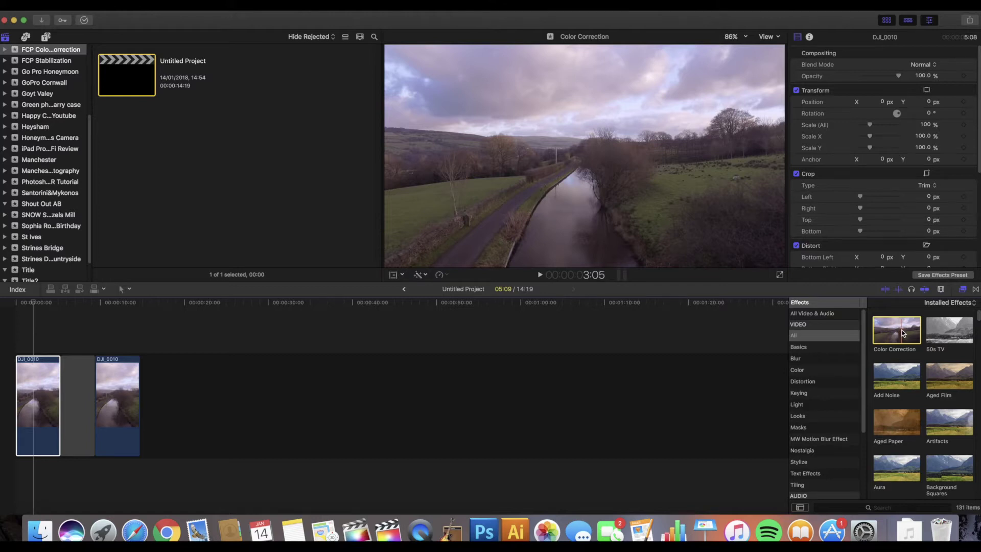
pyautogui.moveTo(901, 333); pyautogui.dragTo(39, 392)
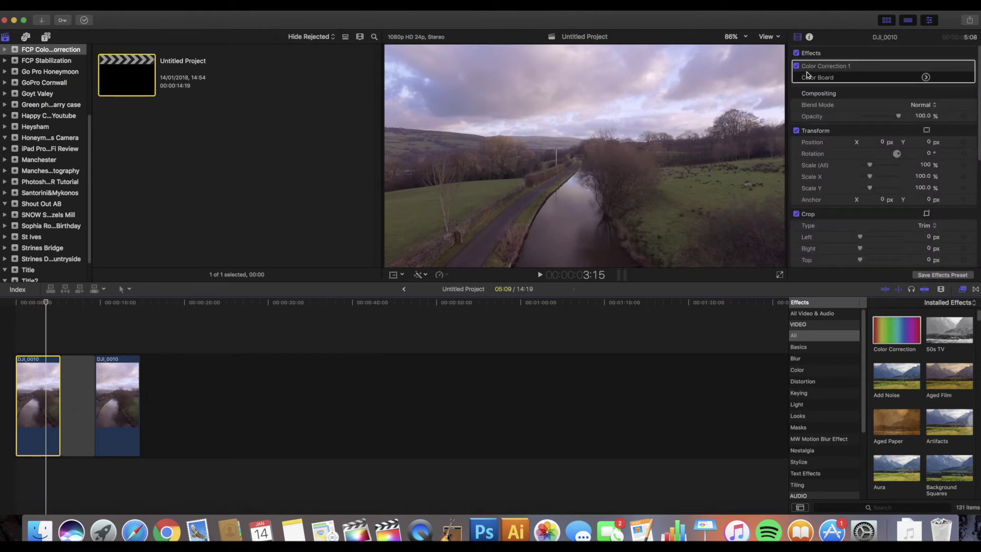
# Step: Set Color Board exposure to Midtones -37%, Highlights 13% and Shadows -5%
pyautogui.click(925, 78)
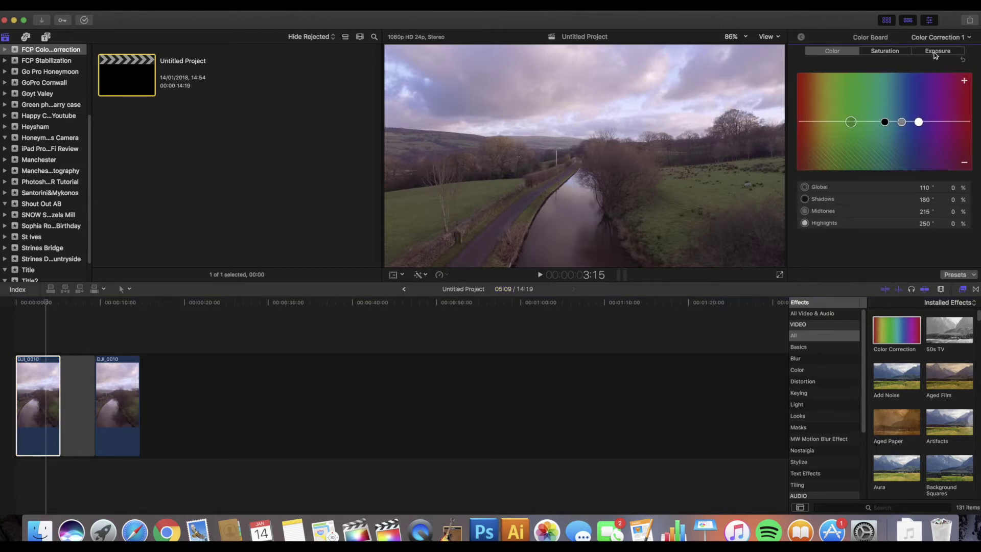
pyautogui.click(935, 54)
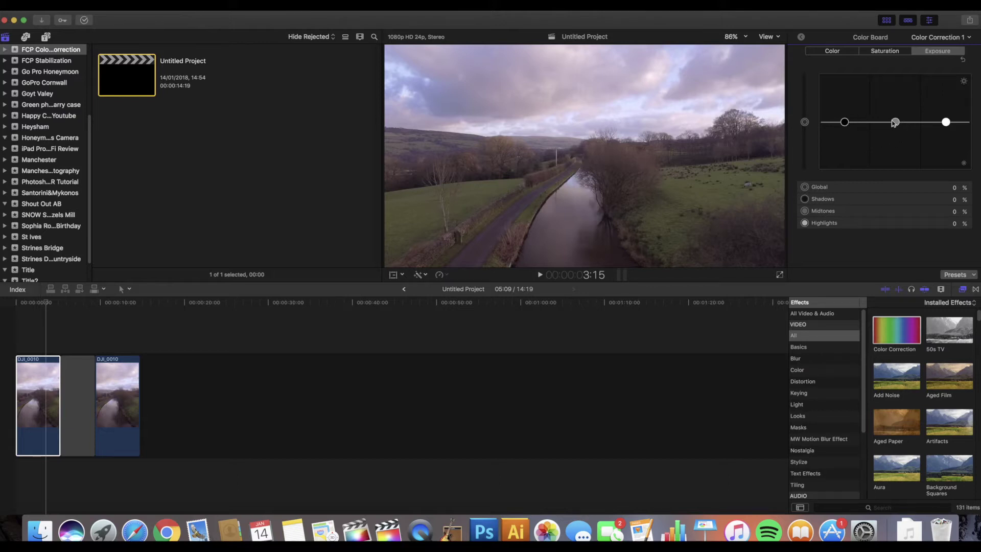
pyautogui.moveTo(897, 124); pyautogui.dragTo(897, 141)
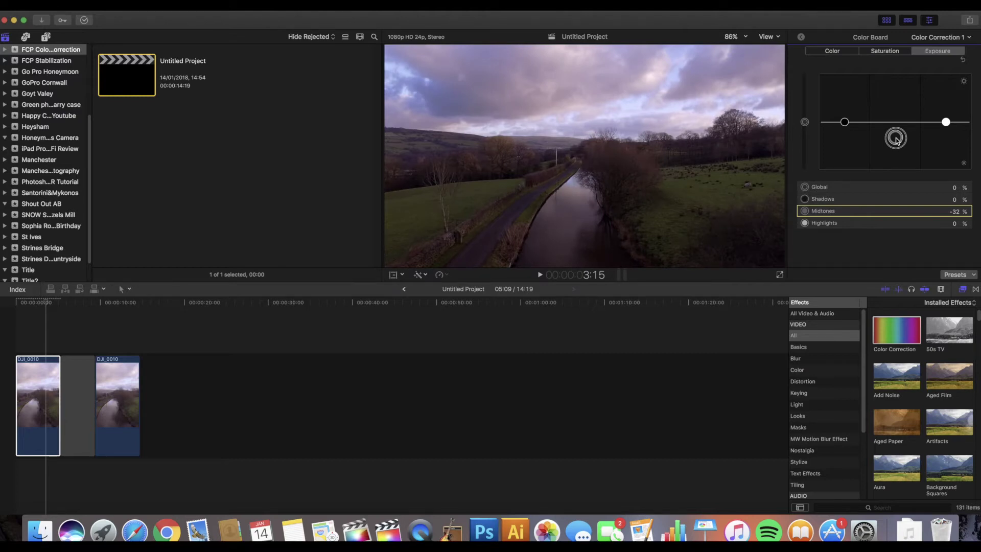
pyautogui.moveTo(897, 141); pyautogui.dragTo(895, 141)
pyautogui.moveTo(945, 122); pyautogui.dragTo(946, 115)
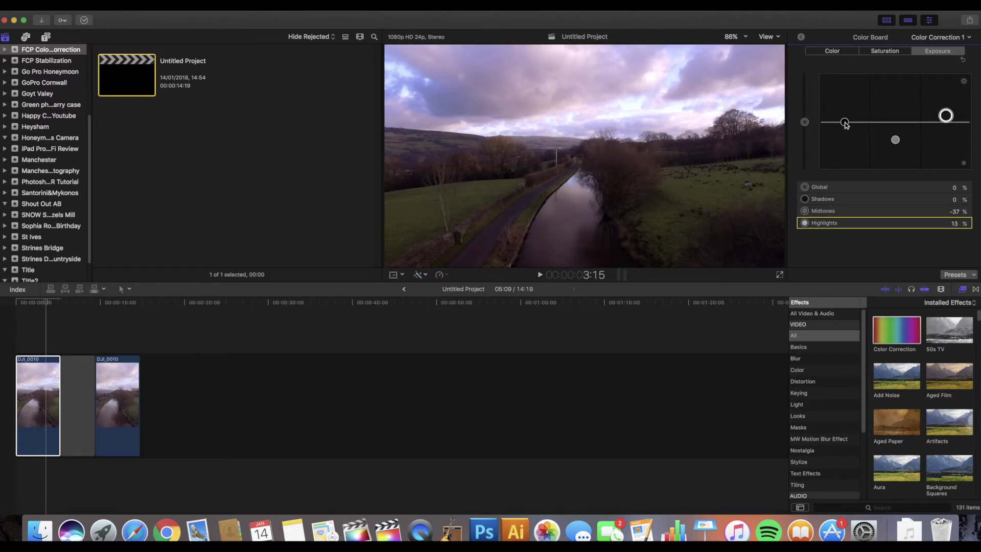
pyautogui.moveTo(844, 122); pyautogui.dragTo(845, 126)
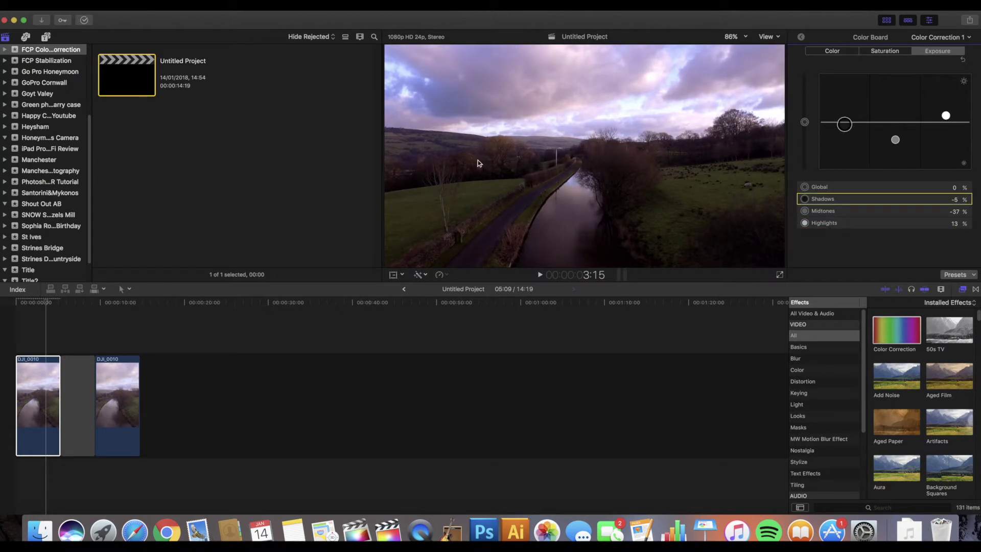
pyautogui.click(801, 38)
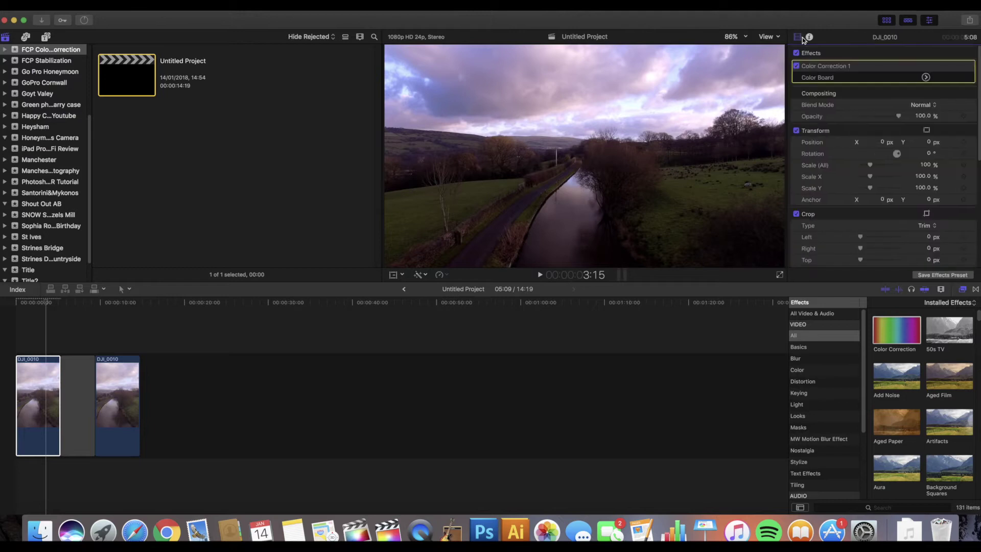
pyautogui.click(796, 66)
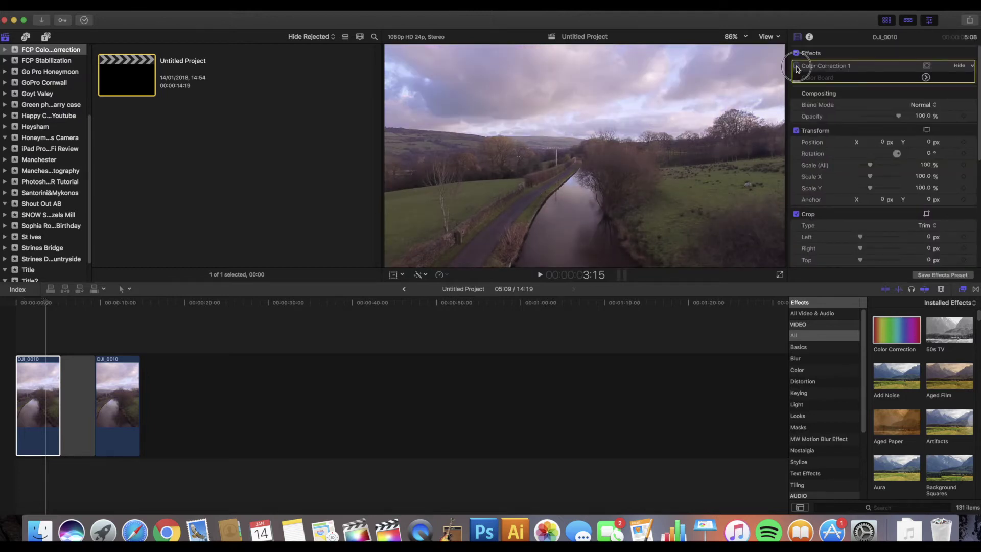
pyautogui.click(795, 67)
pyautogui.click(796, 67)
pyautogui.click(796, 67)
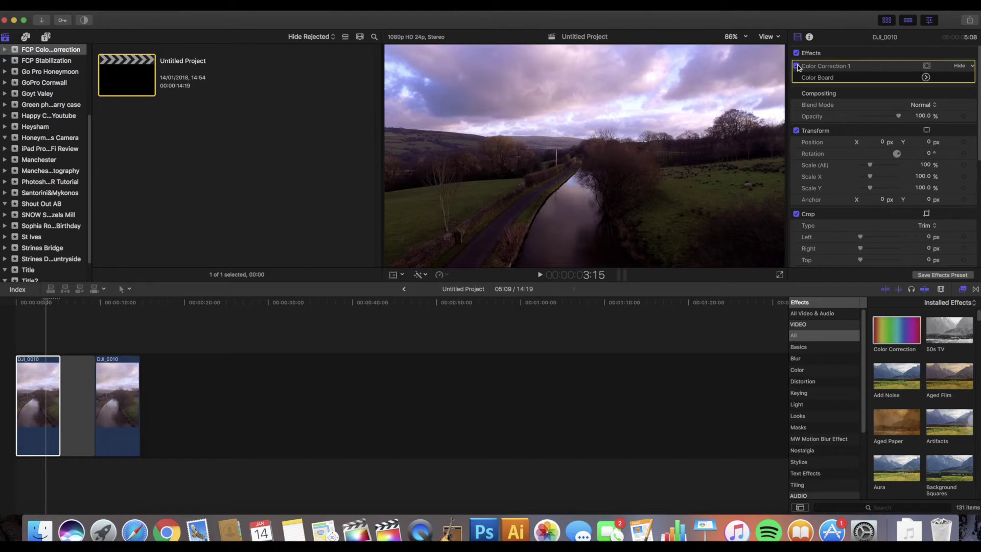
pyautogui.click(795, 67)
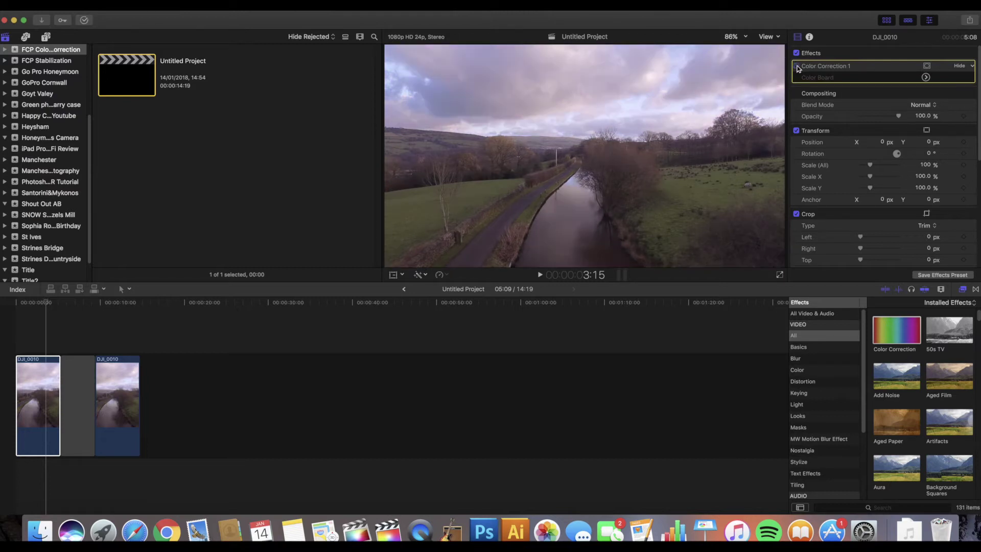
pyautogui.click(796, 66)
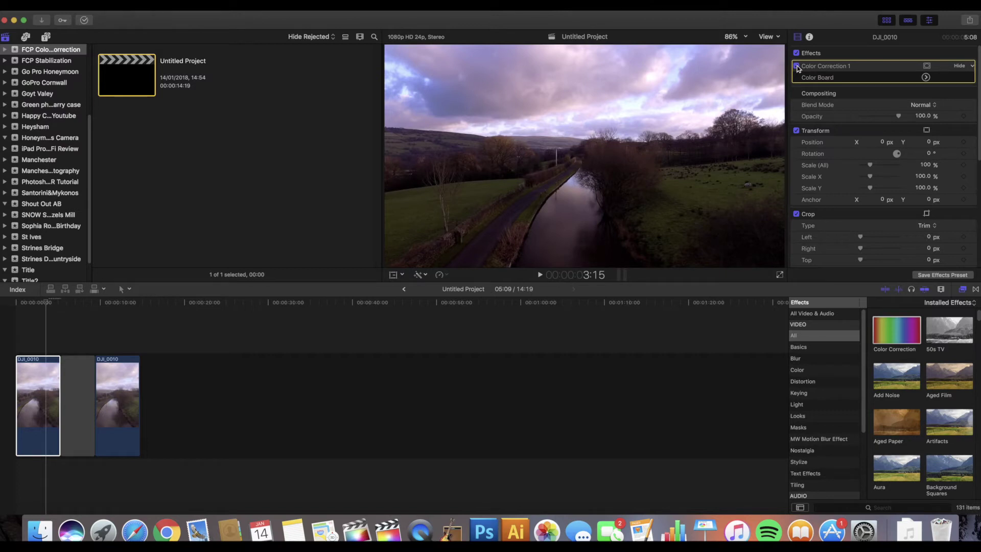
# Step: Raise the Color Board's Global saturation to 11%
pyautogui.click(925, 77)
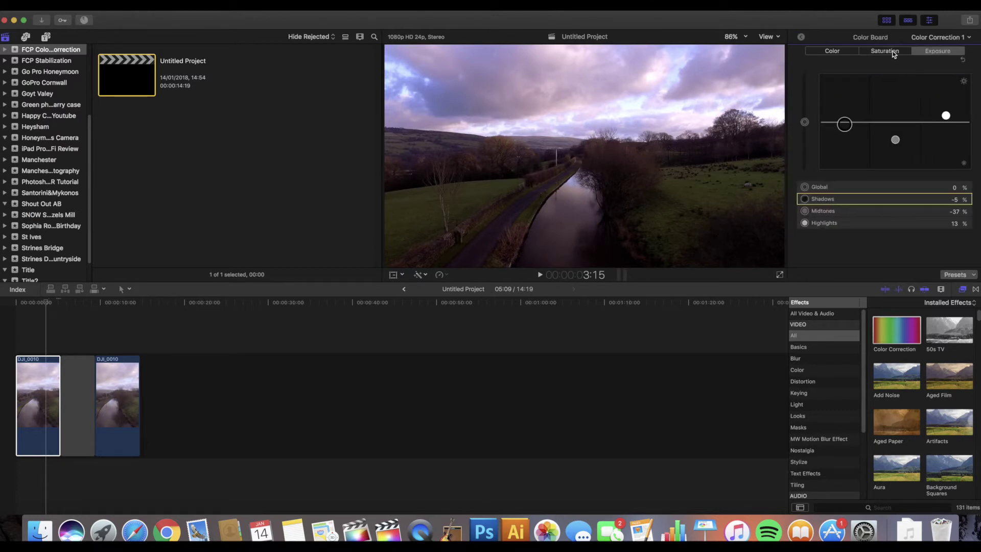
pyautogui.click(893, 53)
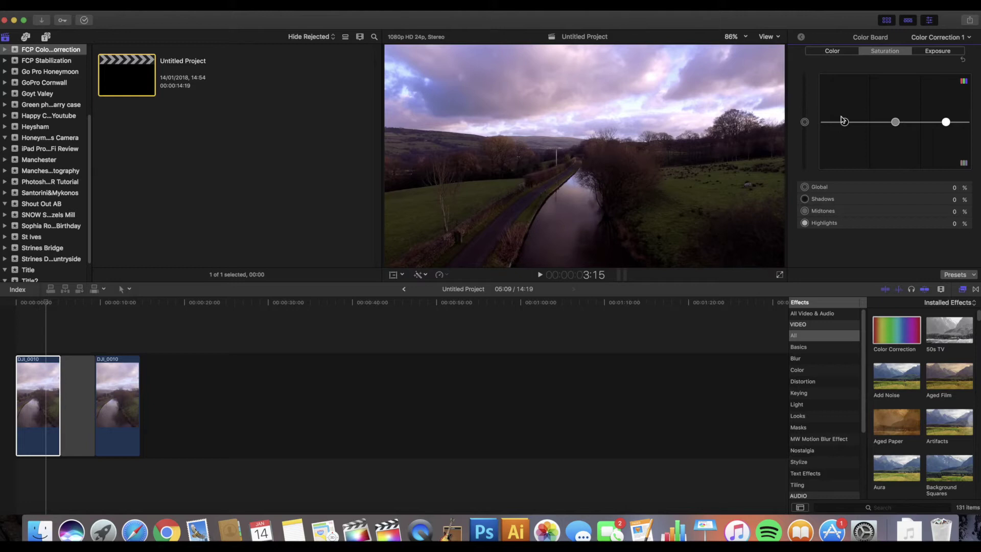
pyautogui.click(805, 123)
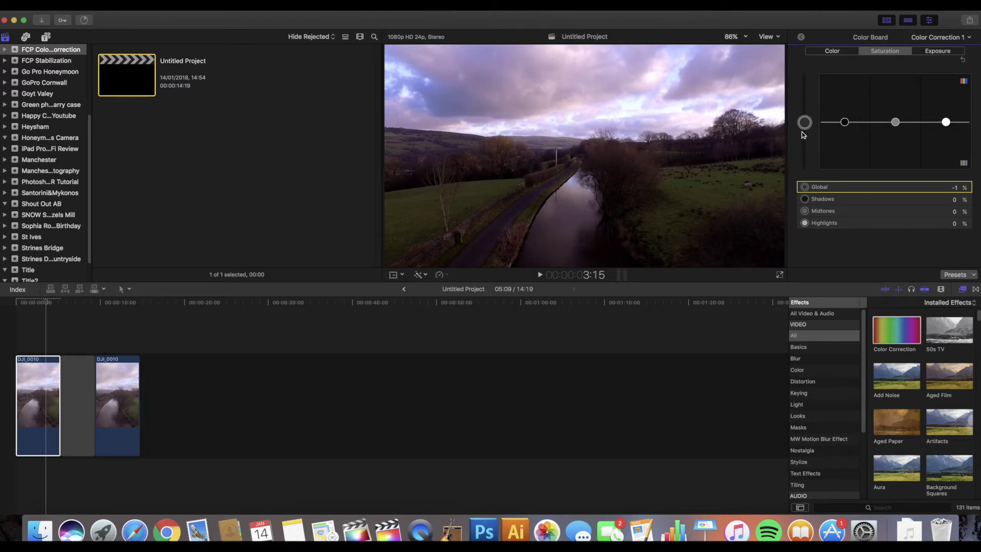
pyautogui.moveTo(804, 124); pyautogui.dragTo(806, 102)
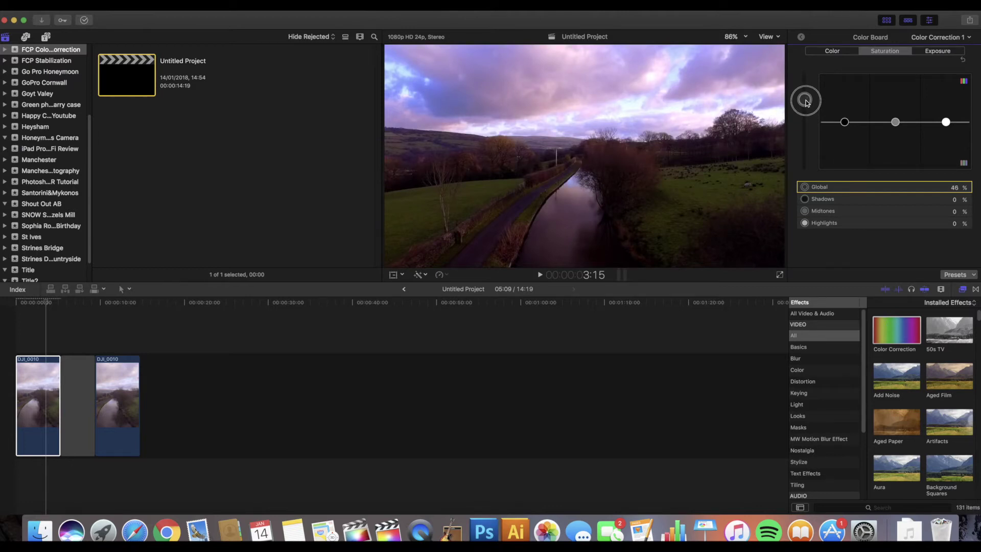
pyautogui.moveTo(806, 102)
pyautogui.mouseDown()
pyautogui.moveTo(805, 79)
pyautogui.moveTo(804, 118)
pyautogui.mouseUp()
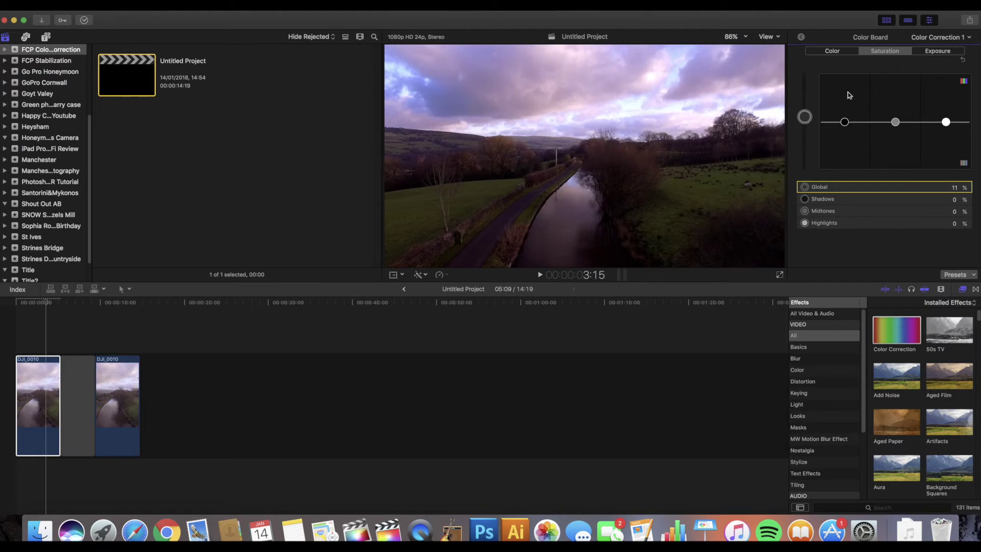
pyautogui.click(833, 51)
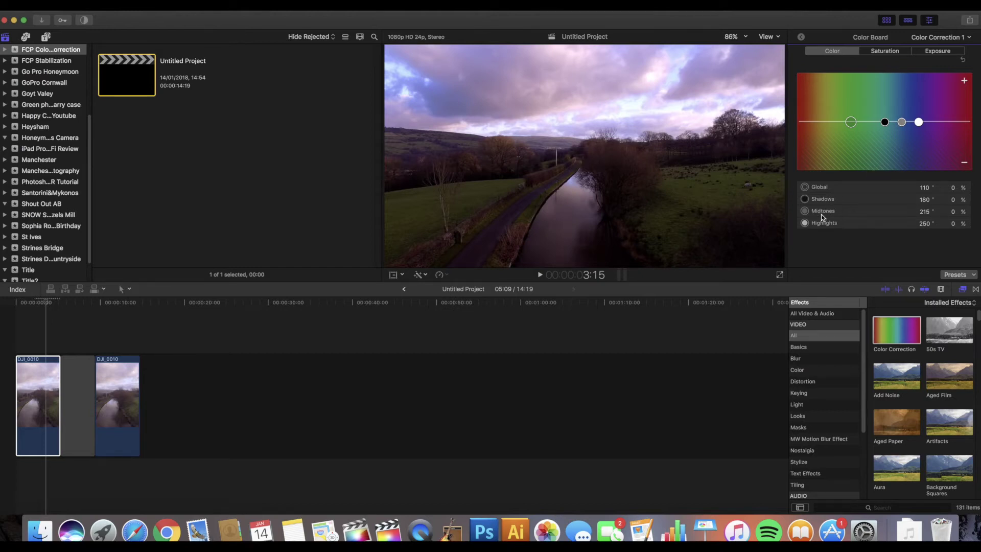
# Step: Tint the highlights purple at 250° and 9%, with midtones at 212° and -3%
pyautogui.click(902, 123)
pyautogui.moveTo(901, 125)
pyautogui.mouseDown()
pyautogui.moveTo(902, 146)
pyautogui.moveTo(902, 99)
pyautogui.moveTo(902, 125)
pyautogui.mouseUp()
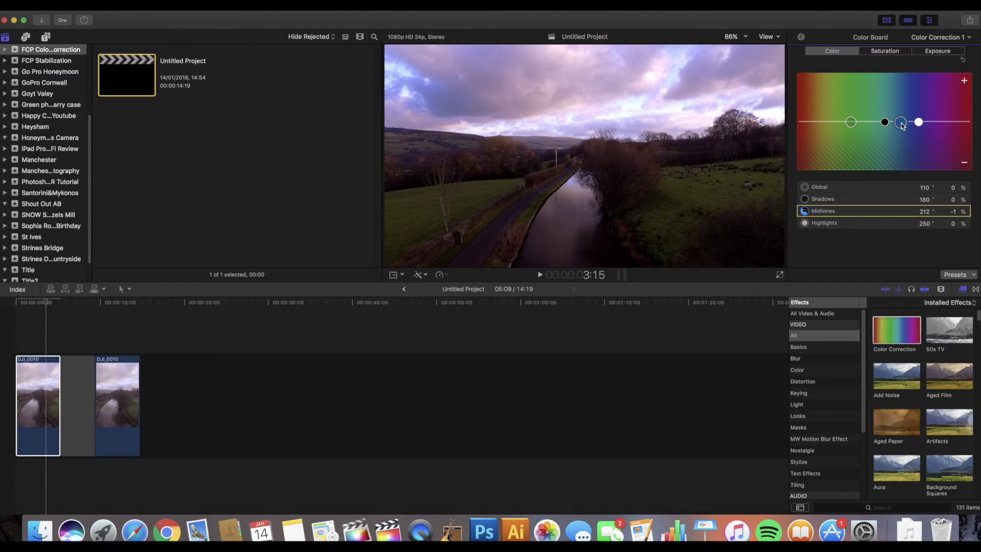
pyautogui.moveTo(902, 126); pyautogui.dragTo(901, 127)
pyautogui.moveTo(918, 122)
pyautogui.mouseDown()
pyautogui.moveTo(919, 135)
pyautogui.moveTo(919, 118)
pyautogui.mouseUp()
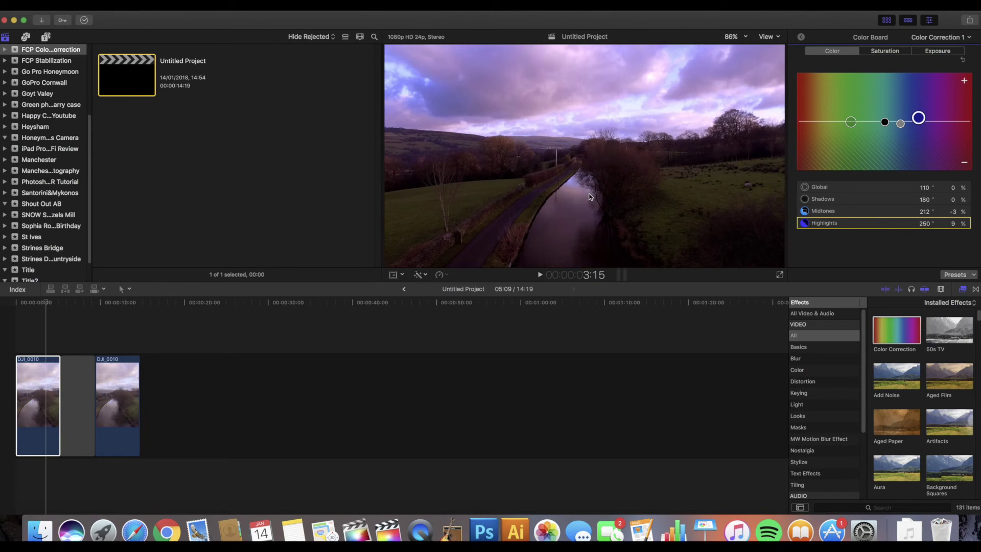
# Step: Leave the Color Board and toggle Color Correction 1 repeatedly to compare, ending enabled
pyautogui.click(800, 37)
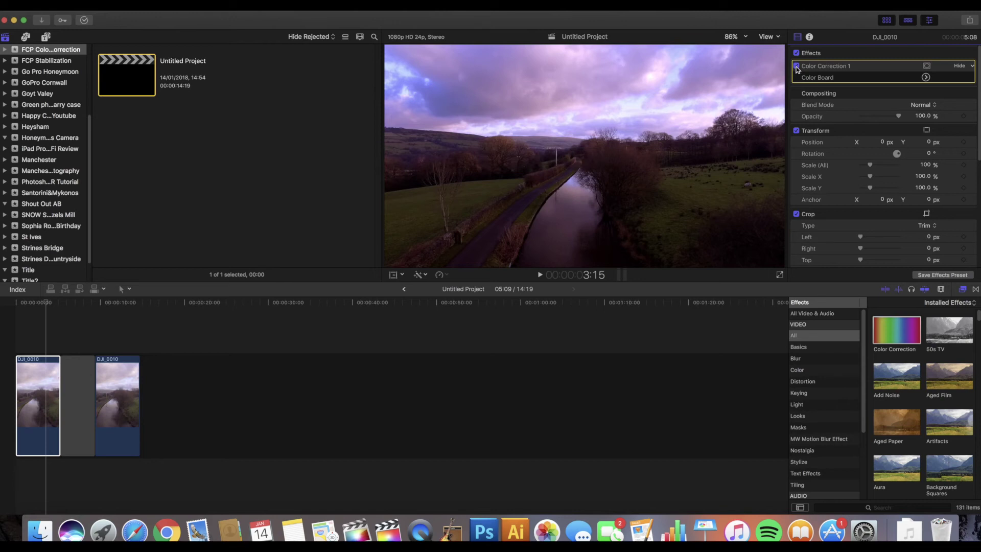
pyautogui.click(796, 67)
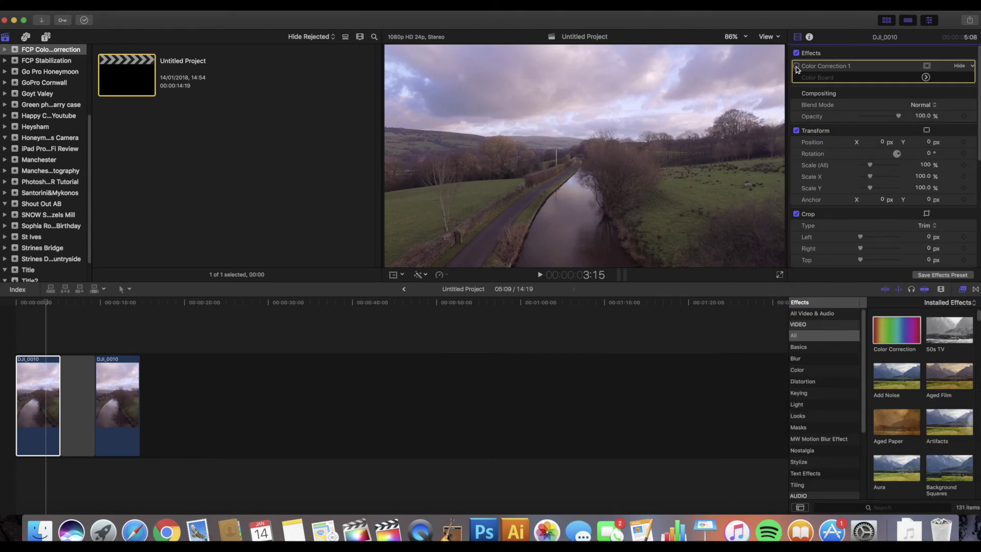
pyautogui.click(796, 67)
pyautogui.click(796, 66)
pyautogui.click(797, 66)
pyautogui.click(796, 67)
pyautogui.click(796, 66)
pyautogui.click(797, 67)
pyautogui.click(797, 67)
pyautogui.click(796, 67)
pyautogui.click(796, 66)
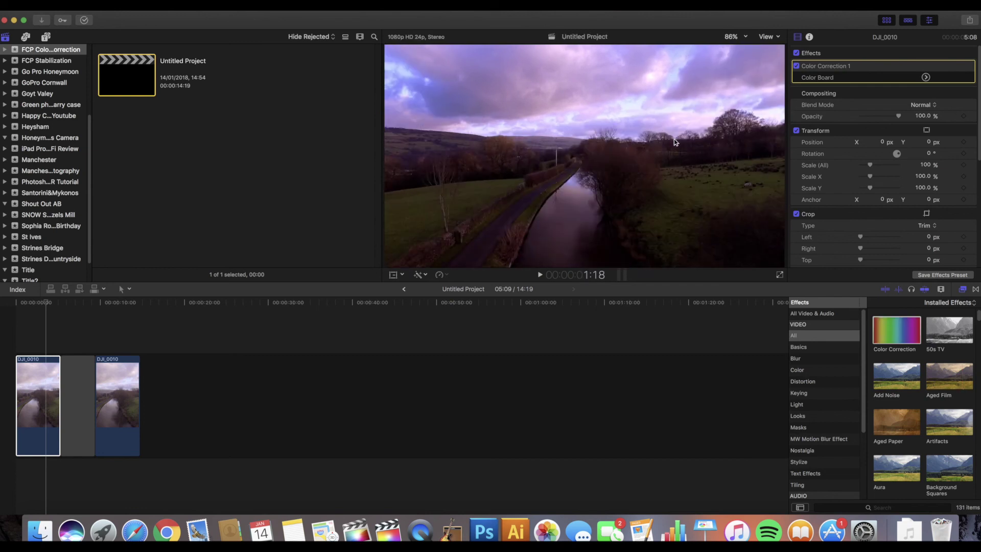
pyautogui.click(797, 66)
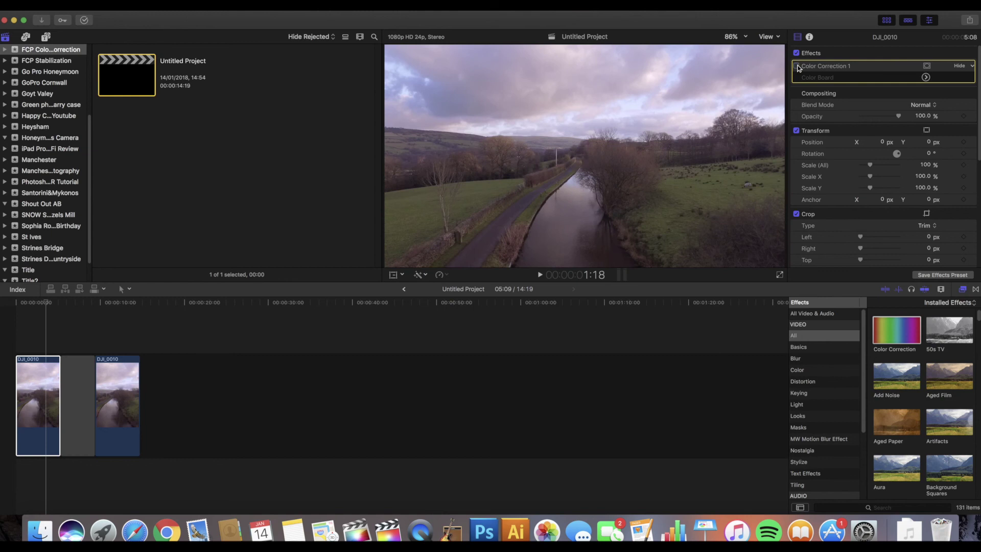
pyautogui.click(796, 67)
pyautogui.click(797, 67)
pyautogui.click(797, 66)
pyautogui.click(797, 67)
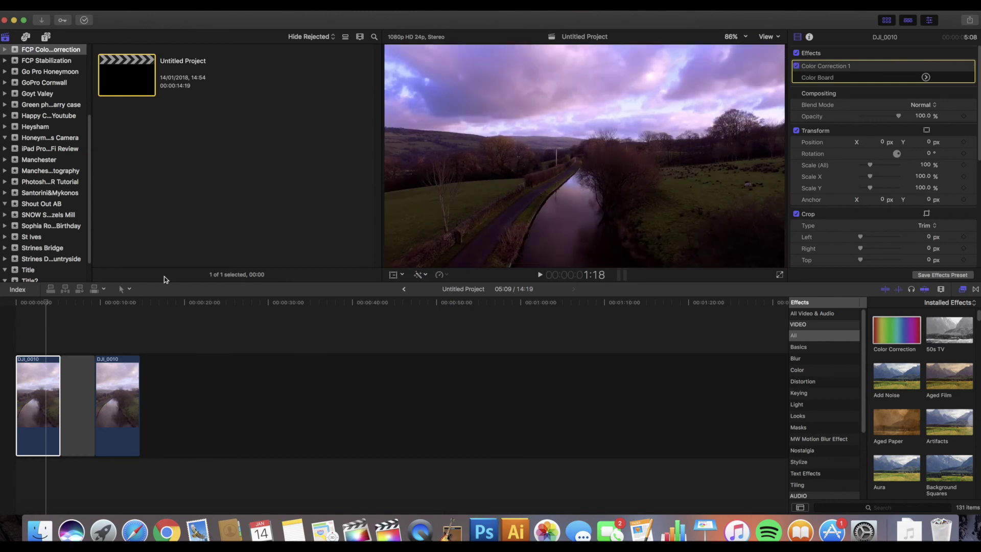
# Step: Play back the graded footage, then resume playback from the second DJI_0010 clip
pyautogui.press('space')
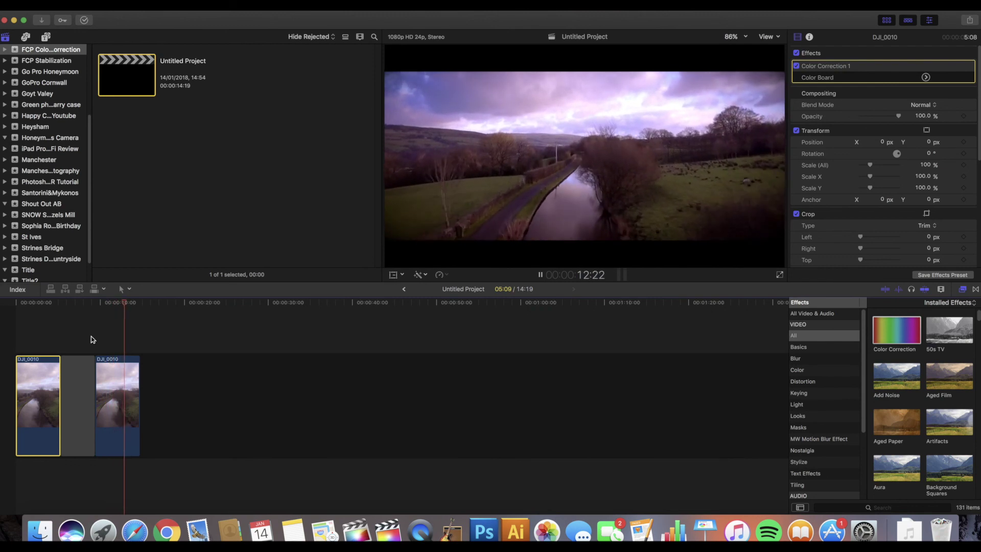
pyautogui.press('space')
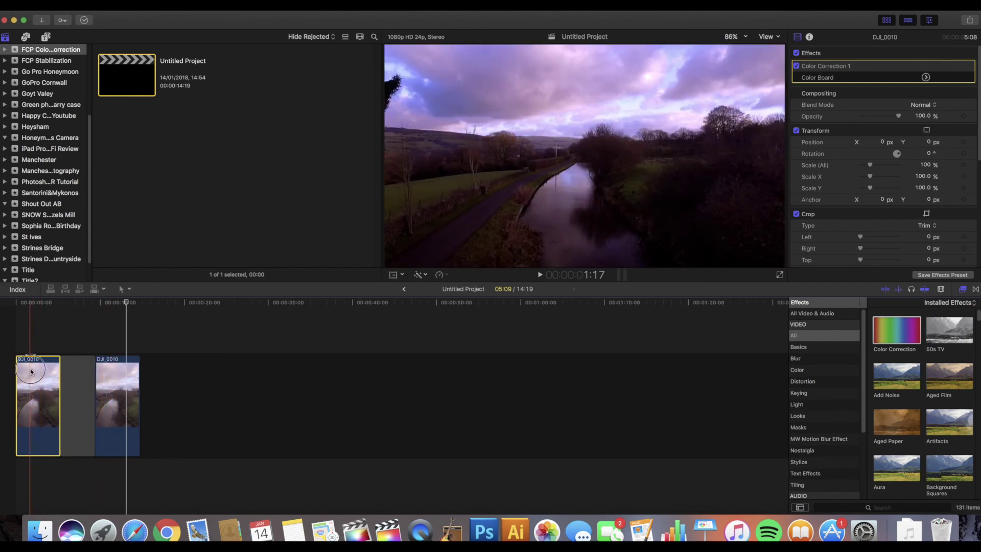
pyautogui.click(796, 66)
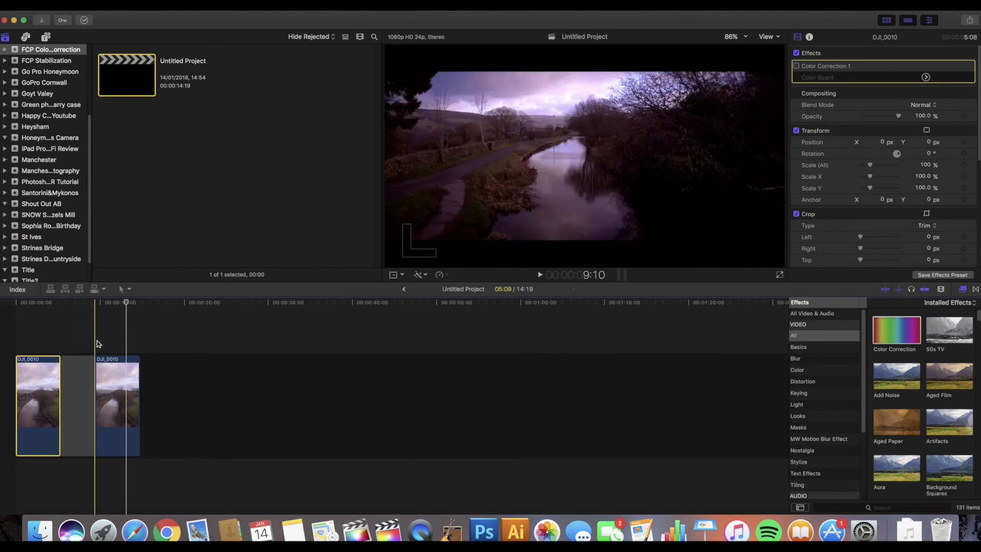
pyautogui.press('space')
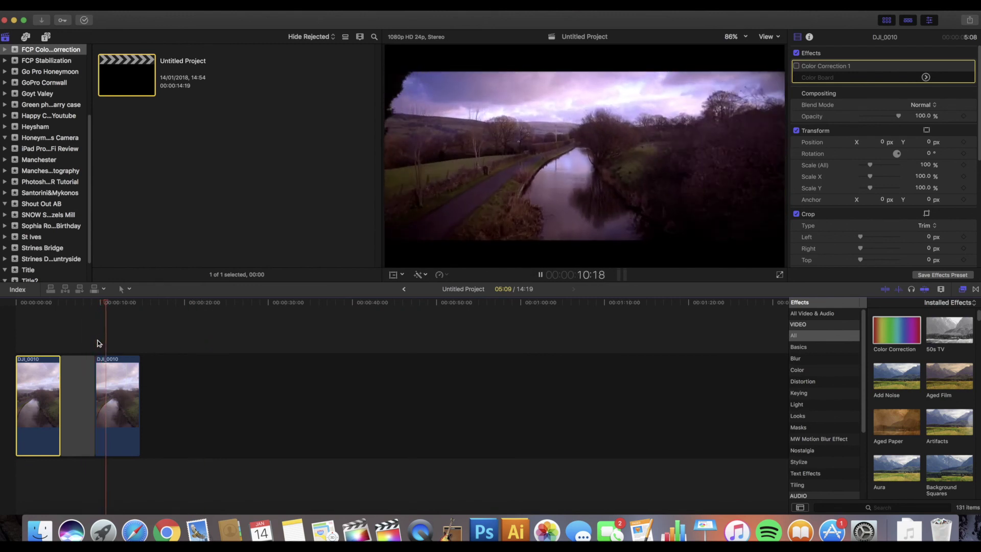